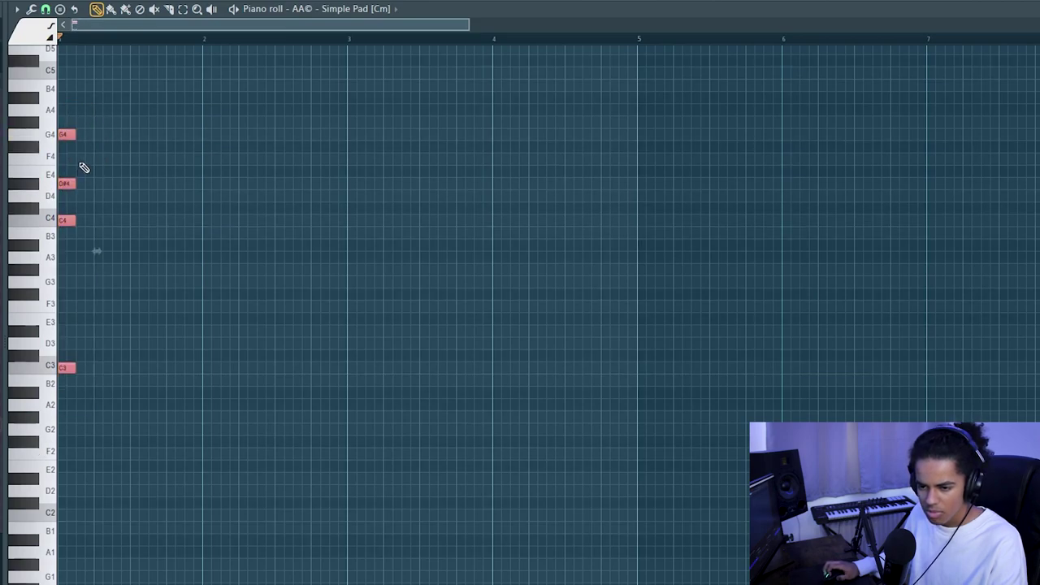
Lengthen the C3, C4, D#4 and G4 chord to two bars and duplicate it until it fills bars 1 to 8.
{"action": "left_click_drag", "start_coordinate": [78, 134], "coordinate": [338, 174]}
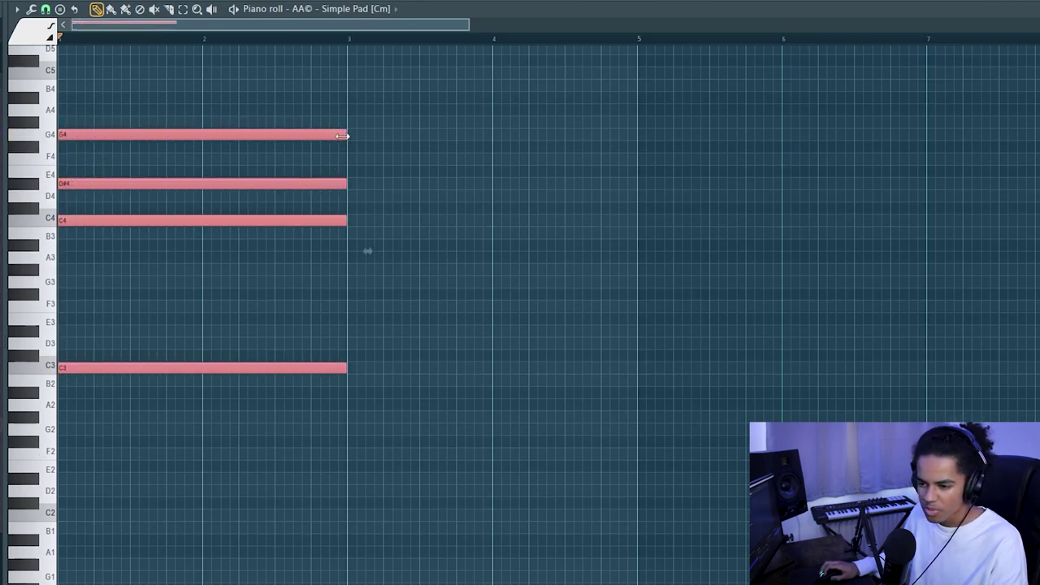
{"action": "key", "text": "space"}
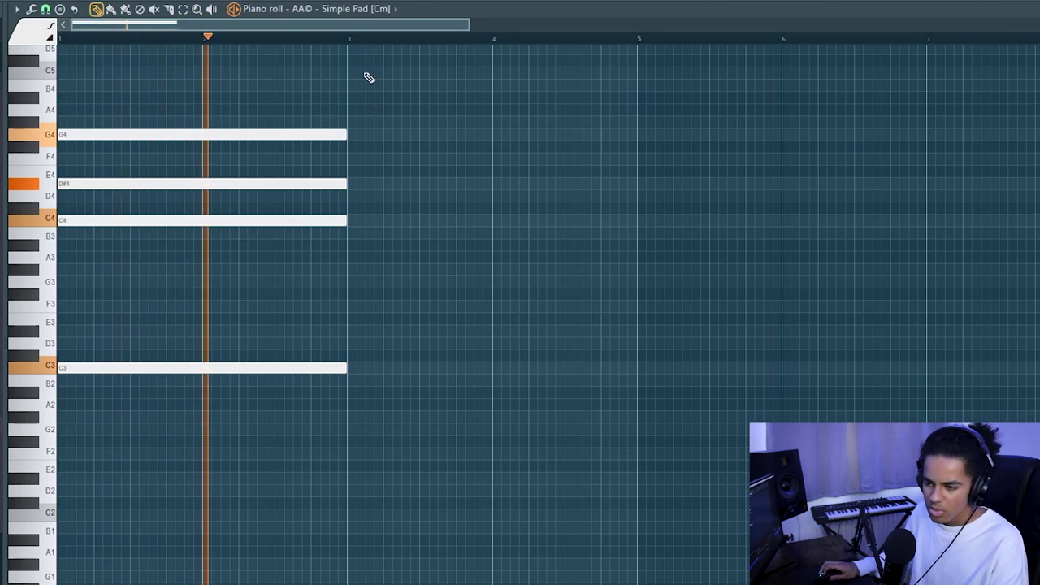
{"action": "left_click_drag", "start_coordinate": [378, 78], "coordinate": [241, 499]}
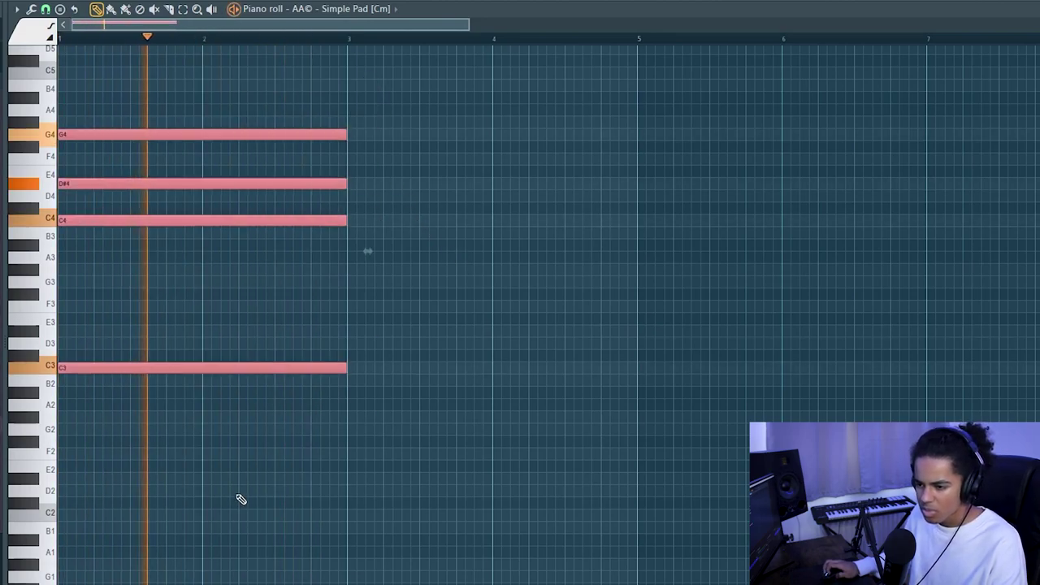
{"action": "key", "text": "ctrl+b"}
{"action": "left_click", "coordinate": [243, 493], "text": "ctrl"}
{"action": "scroll", "coordinate": [339, 41], "scroll_direction": "down", "scroll_amount": 2}
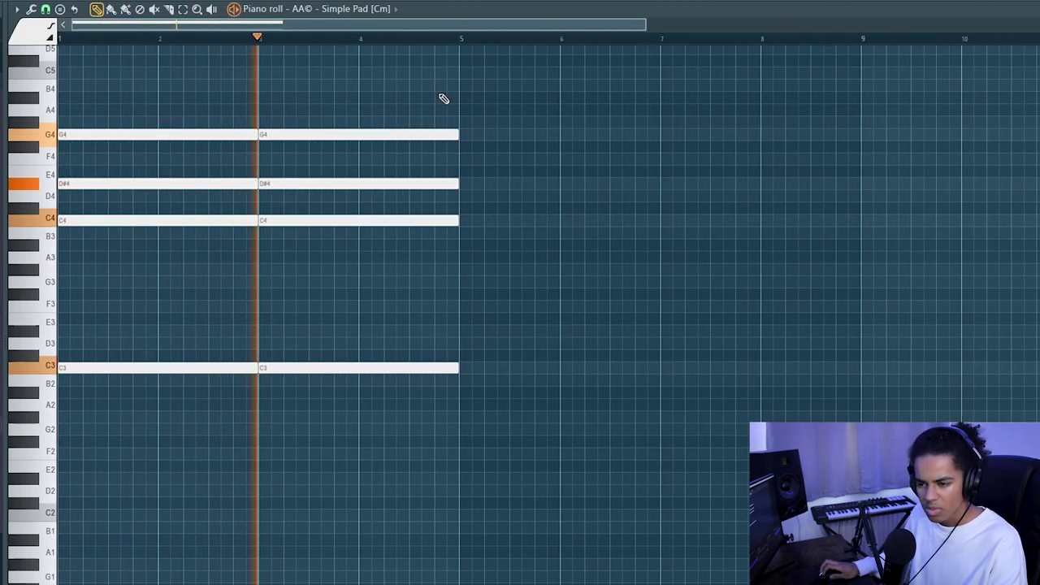
{"action": "left_click_drag", "start_coordinate": [475, 93], "coordinate": [63, 449]}
{"action": "key", "text": "ctrl+b"}
{"action": "left_click", "coordinate": [409, 496], "text": "ctrl"}
Build an F3, G#3, C4, D#4, G#4 chord over bars 9 to 12 and a G#3, C4, D#4, G4 chord over bars 13 and 14.
{"action": "left_click_drag", "start_coordinate": [491, 306], "coordinate": [482, 307]}
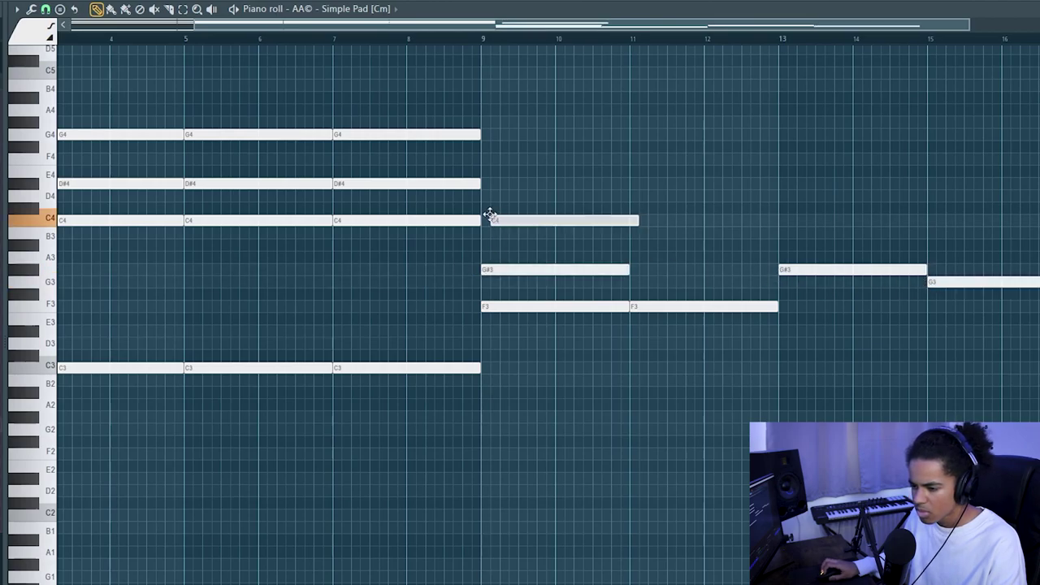
{"action": "left_click_drag", "start_coordinate": [484, 130], "coordinate": [481, 119]}
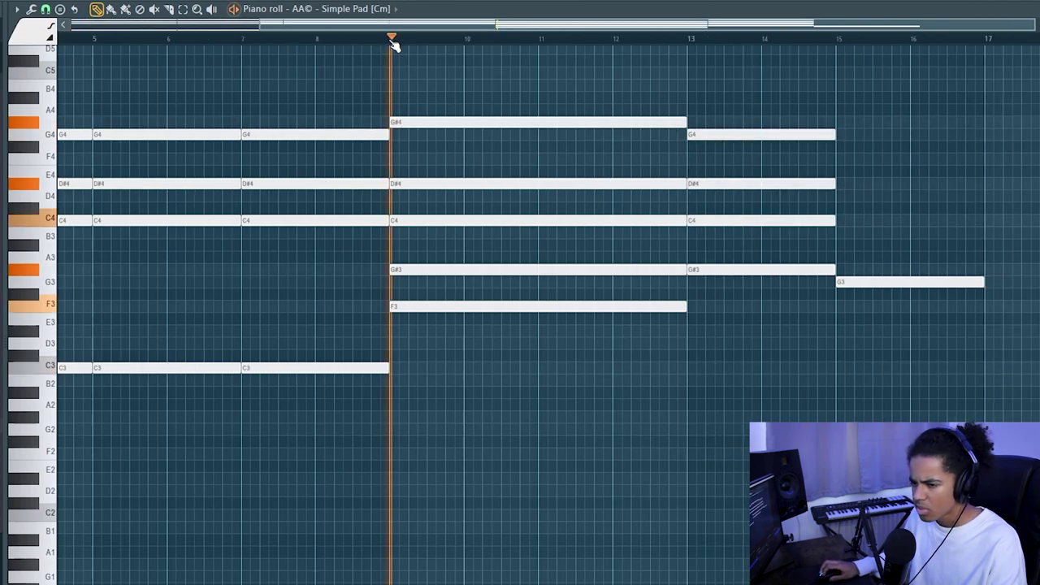
{"action": "scroll", "coordinate": [480, 42], "scroll_direction": "down", "scroll_amount": 3}
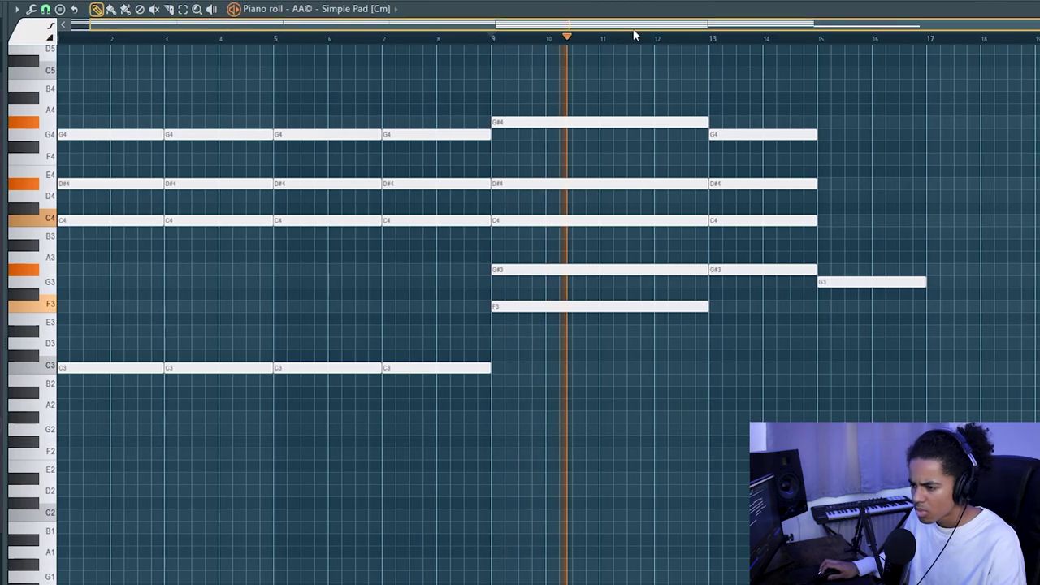
{"action": "left_click_drag", "start_coordinate": [630, 30], "coordinate": [645, 32]}
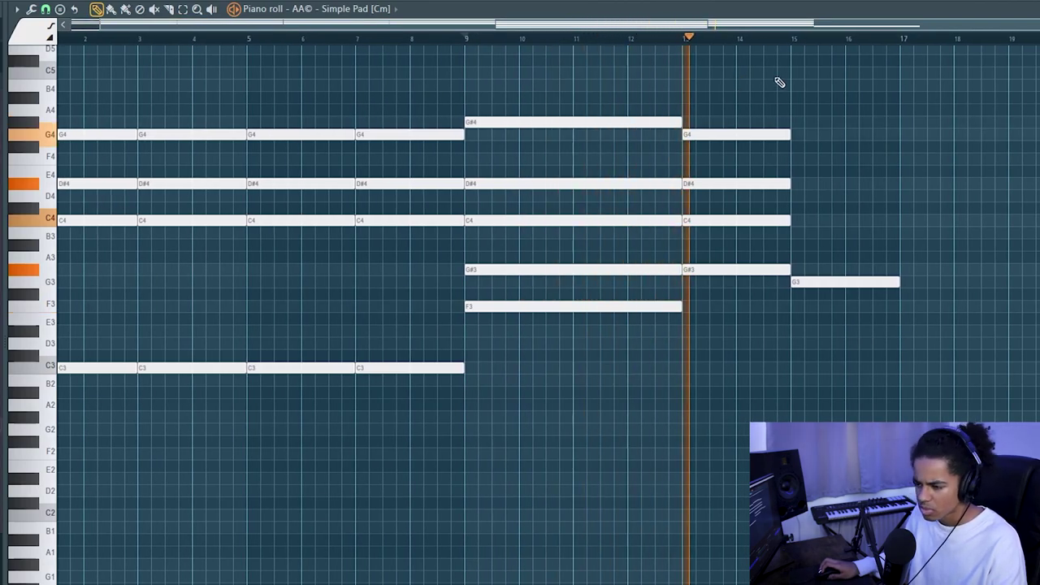
Add B3, D4 and F4 above the G3 at bar 15, two bars long, and play back the ending.
{"action": "scroll", "coordinate": [797, 160], "scroll_direction": "up", "scroll_amount": 3}
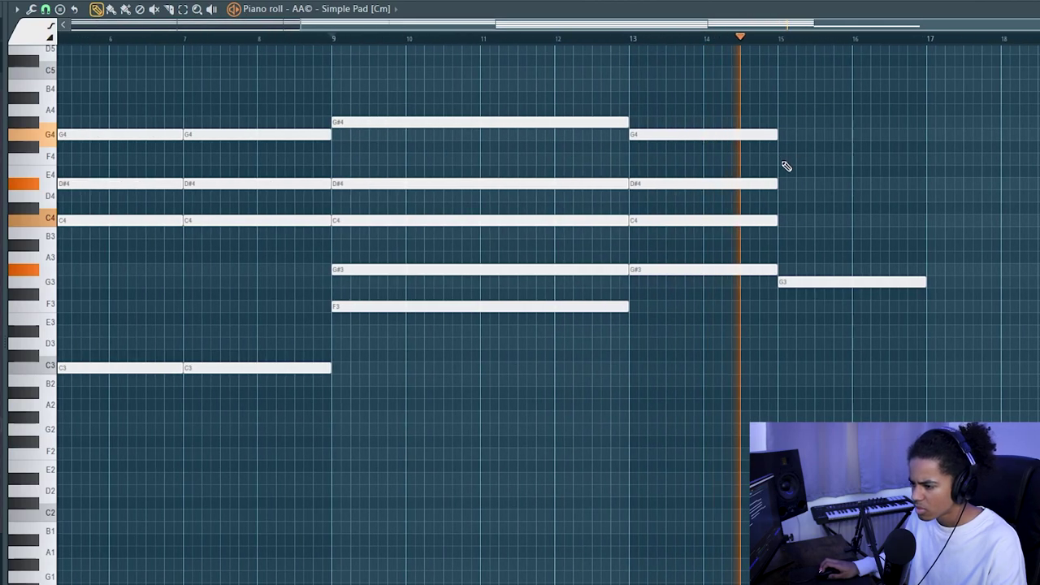
{"action": "left_click", "coordinate": [790, 148]}
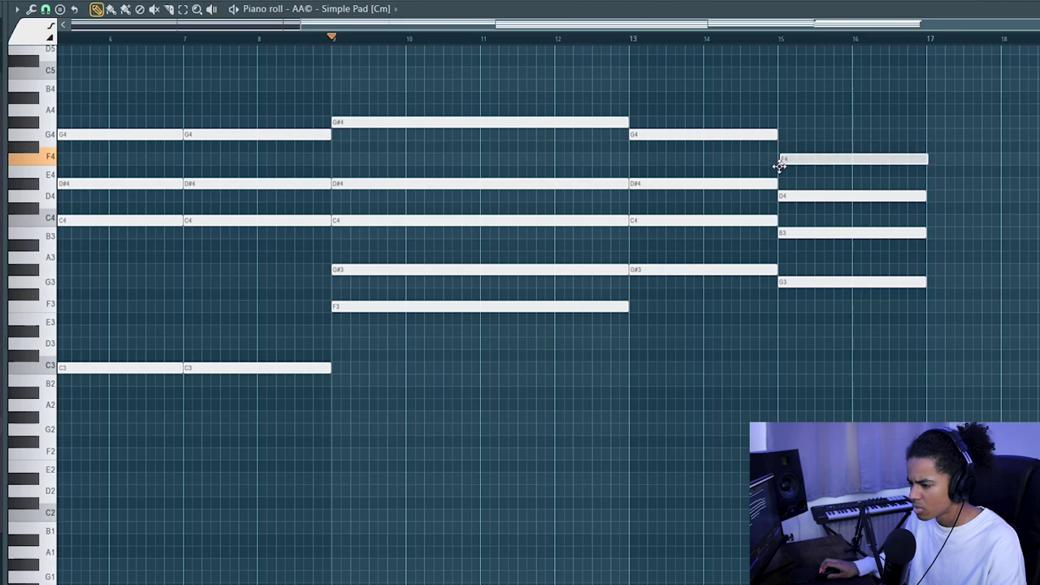
{"action": "left_click_drag", "start_coordinate": [779, 130], "coordinate": [778, 157]}
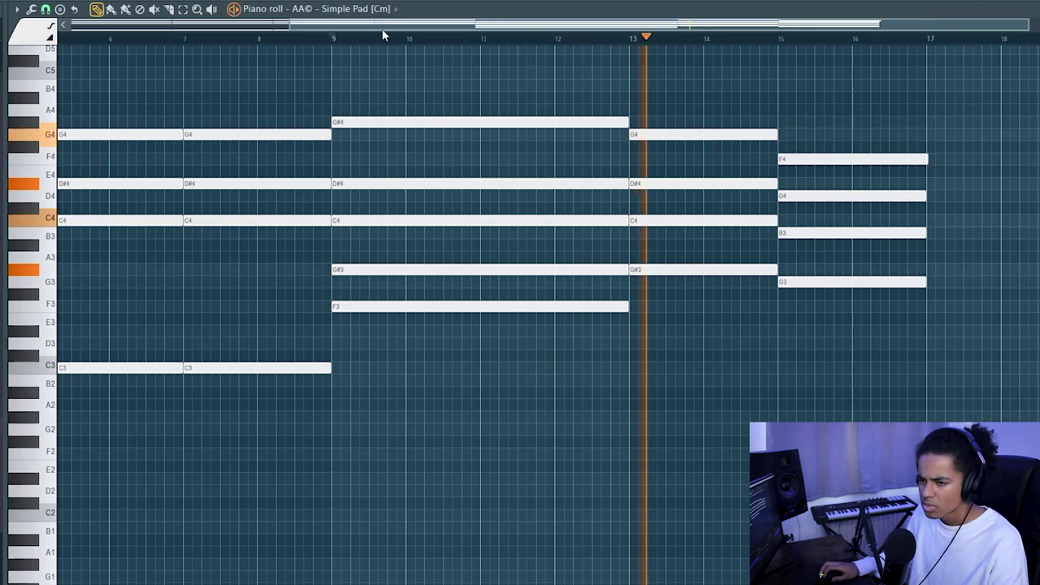
{"action": "scroll", "coordinate": [609, 47], "scroll_direction": "down", "scroll_amount": 2}
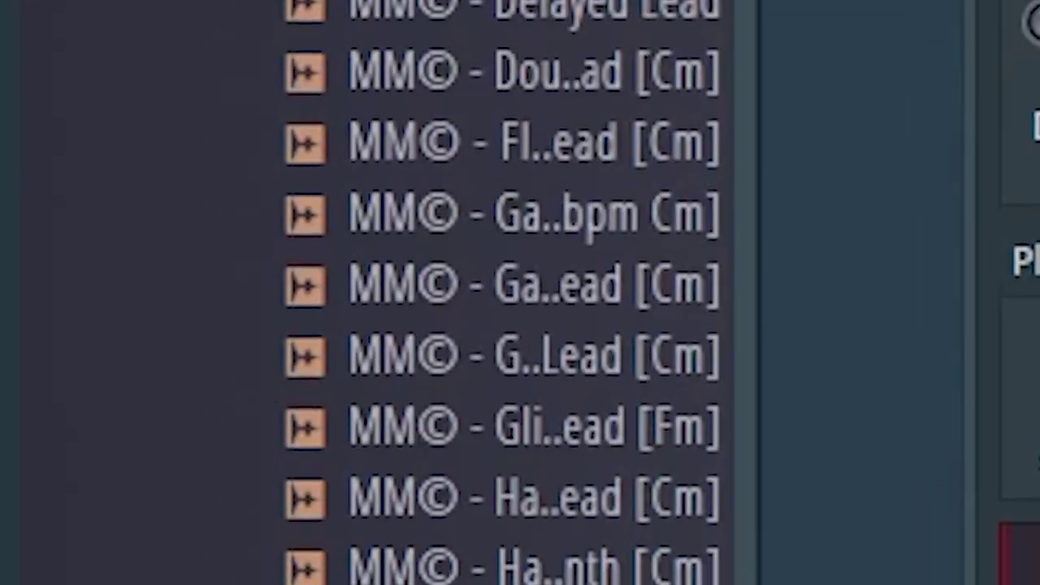
Start a melody for MM© - Short Ambient Lead [Cm] with G#4 at bar 1, a short G4 before bar 2 and C4 at bar 2.
{"action": "left_click", "coordinate": [630, 284]}
{"action": "left_click", "coordinate": [684, 284]}
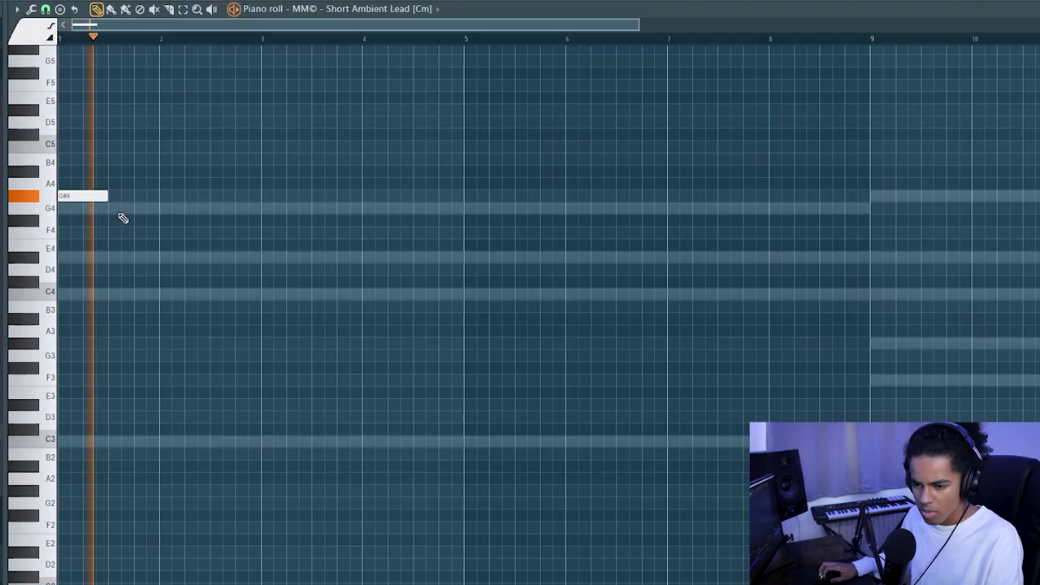
{"action": "left_click", "coordinate": [171, 257]}
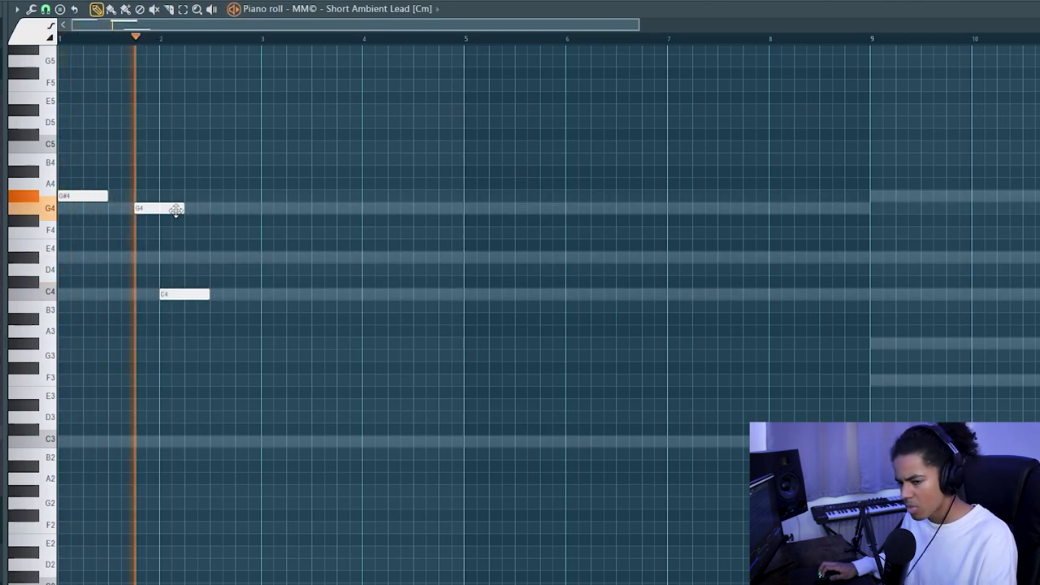
{"action": "left_click_drag", "start_coordinate": [183, 209], "coordinate": [162, 211]}
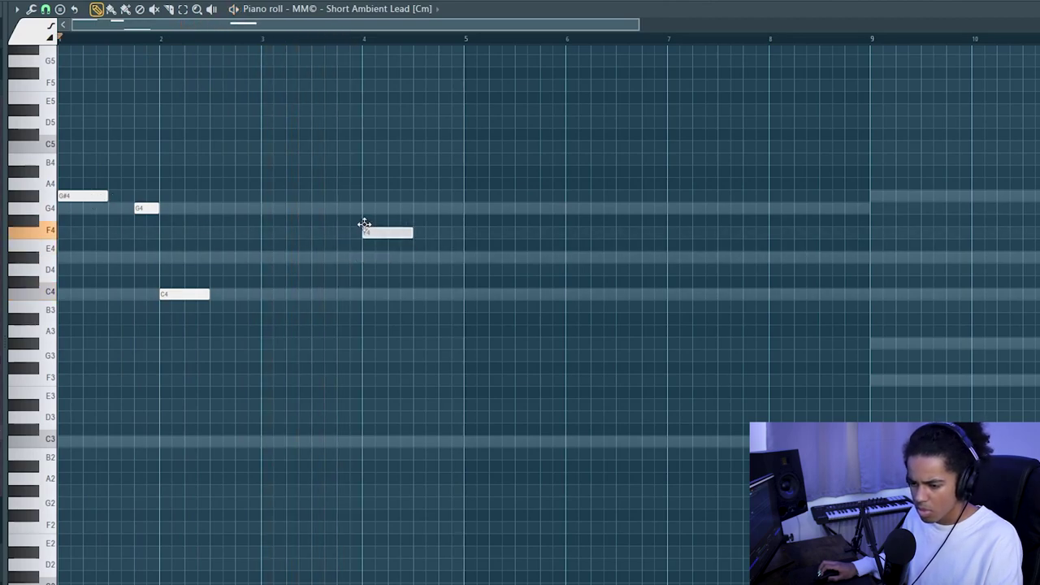
Place an F4 at the start of bar 4 in the lead melody and play the phrase from bar 1.
{"action": "left_click_drag", "start_coordinate": [366, 26], "coordinate": [376, 28]}
{"action": "key", "text": "space"}
{"action": "left_click_drag", "start_coordinate": [119, 27], "coordinate": [93, 39]}
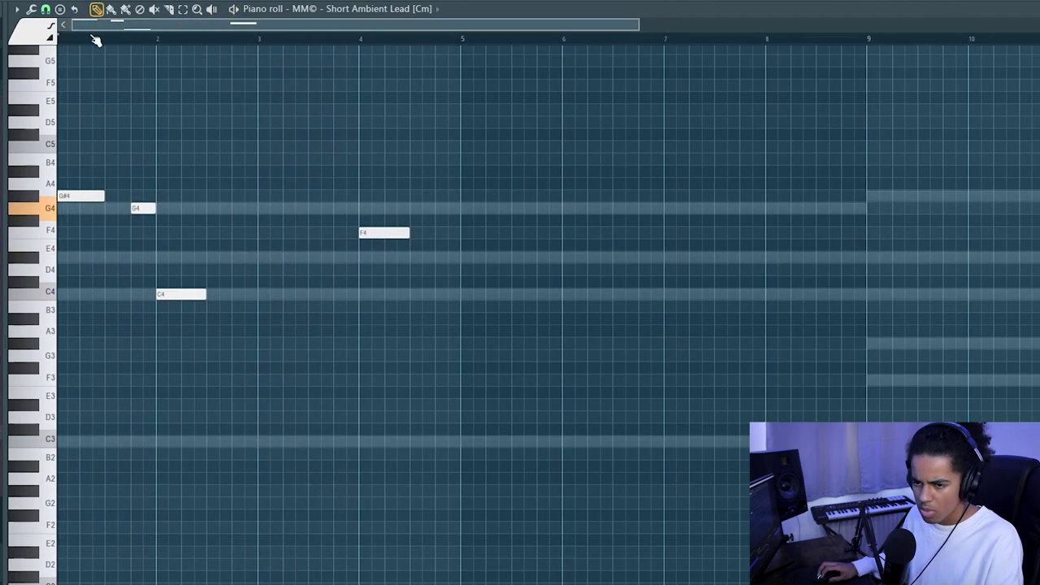
{"action": "key", "text": "space"}
{"action": "scroll", "coordinate": [255, 132], "scroll_direction": "down", "scroll_amount": 4}
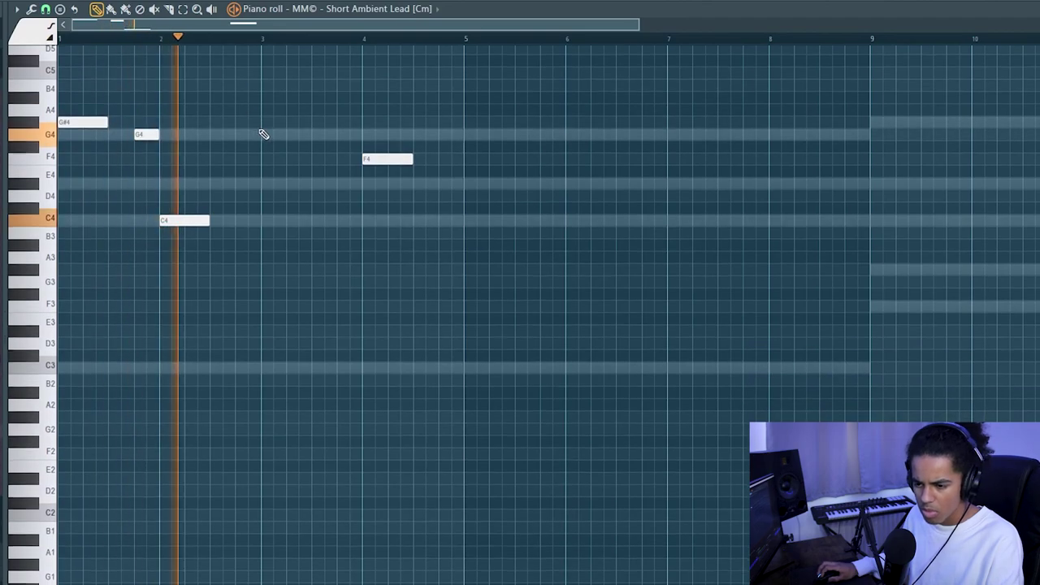
{"action": "scroll", "coordinate": [260, 133], "scroll_direction": "up", "scroll_amount": 2}
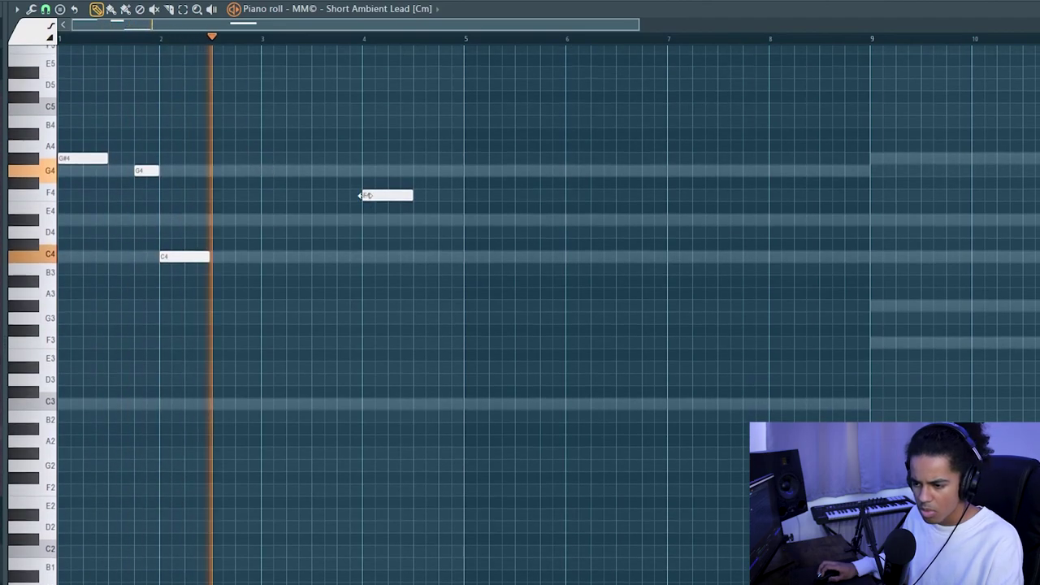
Add a short G4 pickup note just before bar 5 and play back from bar 4.
{"action": "left_click", "coordinate": [414, 172]}
{"action": "right_click", "coordinate": [424, 173]}
{"action": "key", "text": "space"}
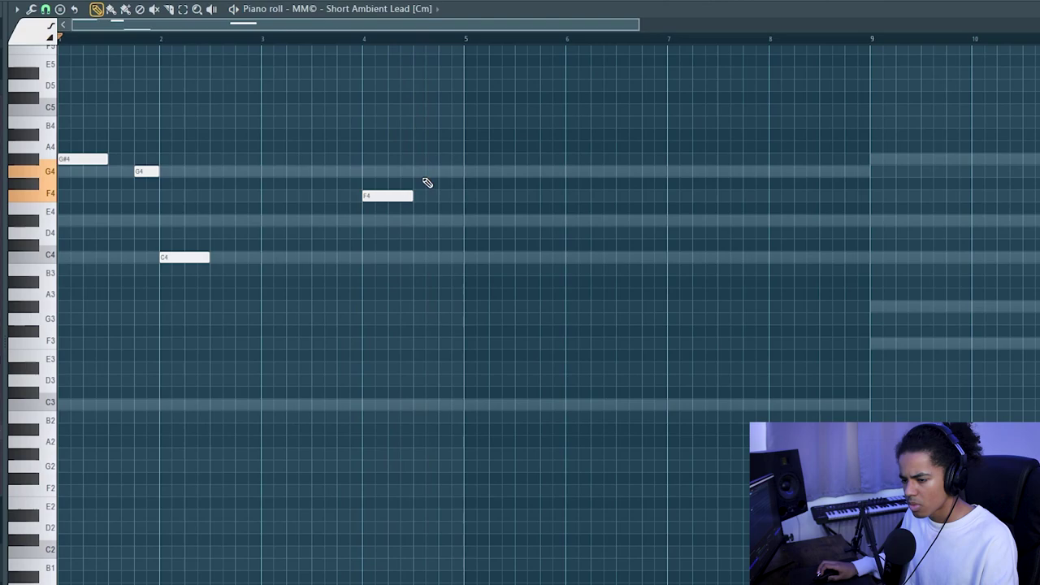
{"action": "left_click", "coordinate": [369, 45]}
{"action": "key", "text": "space"}
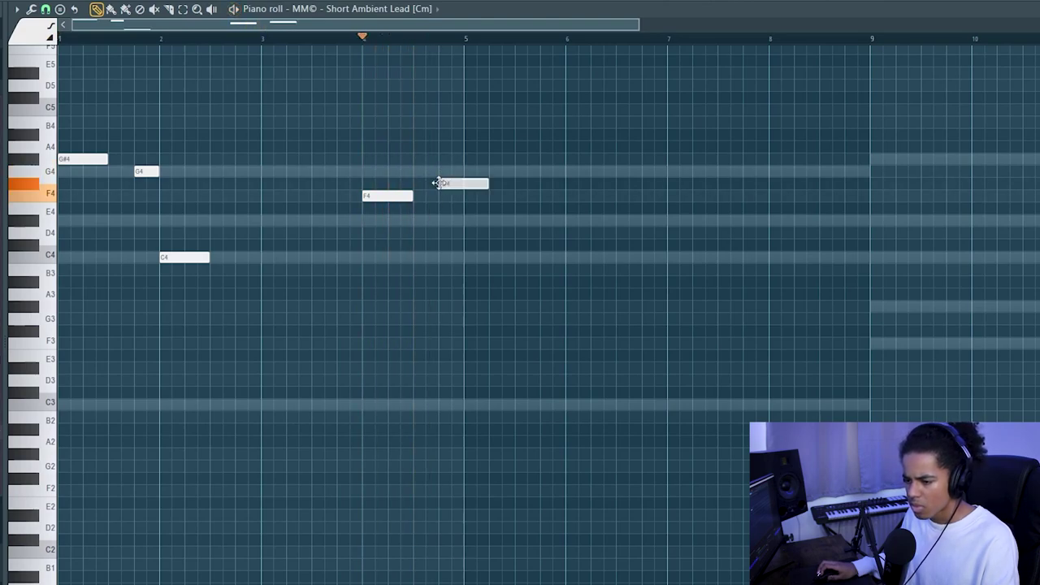
{"action": "left_click_drag", "start_coordinate": [475, 171], "coordinate": [464, 170]}
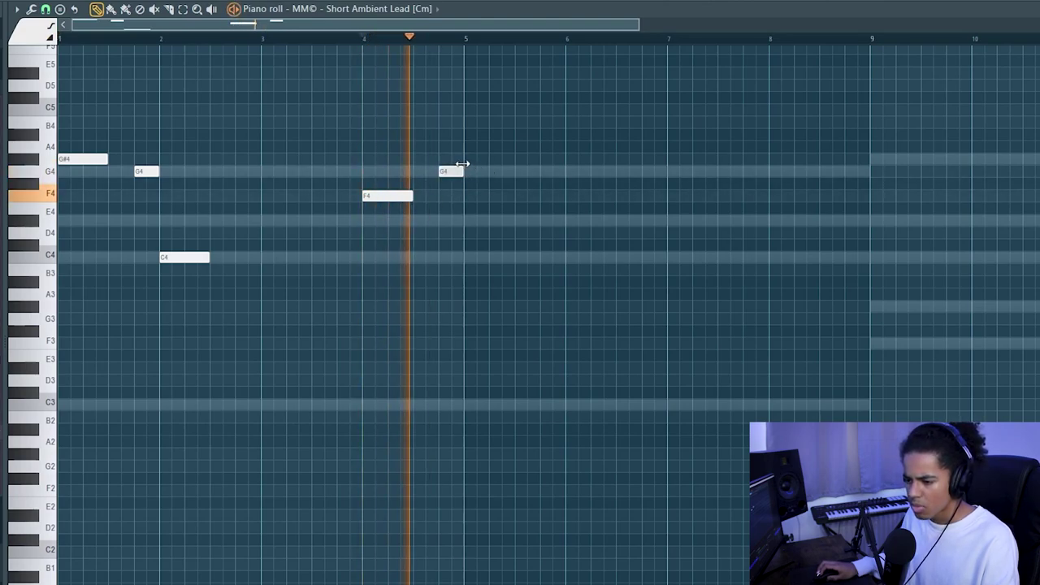
Duplicate the four-bar lead phrase until it fills bars 1 to 16, and clear the selection.
{"action": "key", "text": "ctrl+b"}
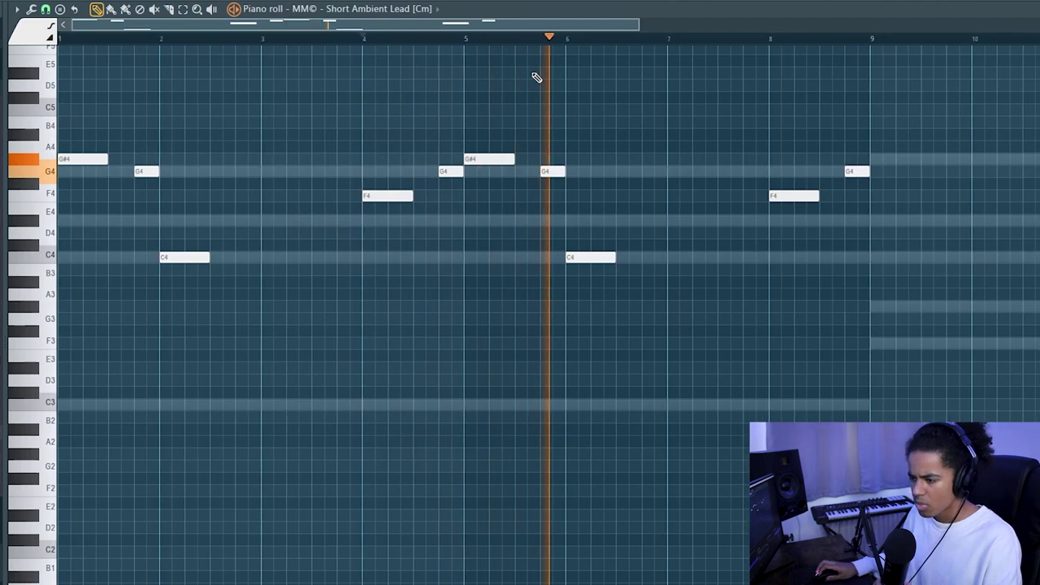
{"action": "key", "text": "ctrl+b"}
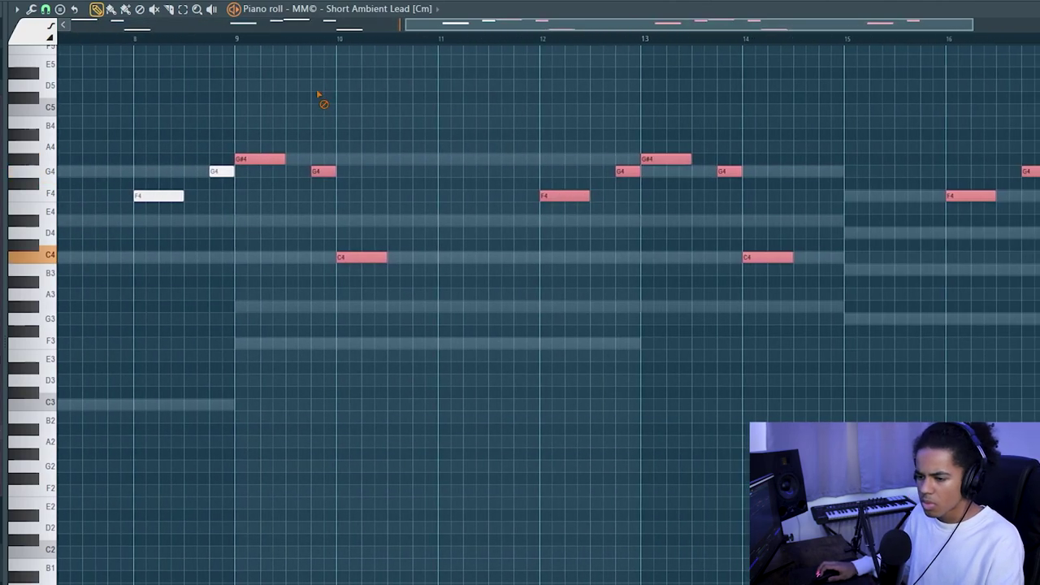
{"action": "left_click", "coordinate": [319, 97], "text": "ctrl"}
Raise the pickup before bar 9 to G#4, the two bar 9 notes to C5 and A#4, and the bar 10 note to C#4.
{"action": "left_click", "coordinate": [254, 171]}
{"action": "right_click", "coordinate": [267, 171]}
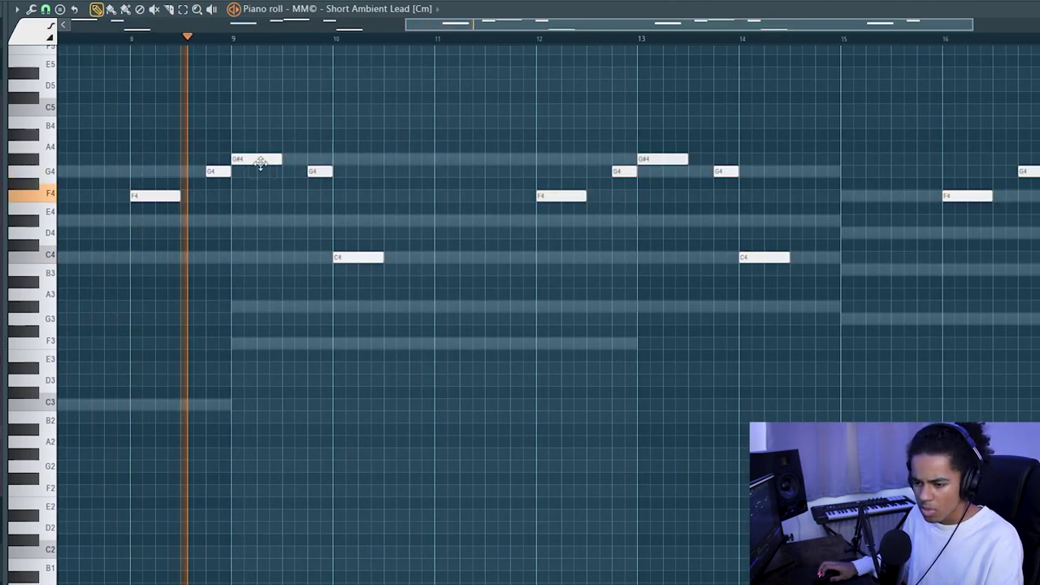
{"action": "key", "text": "space"}
{"action": "left_click_drag", "start_coordinate": [258, 159], "coordinate": [250, 151]}
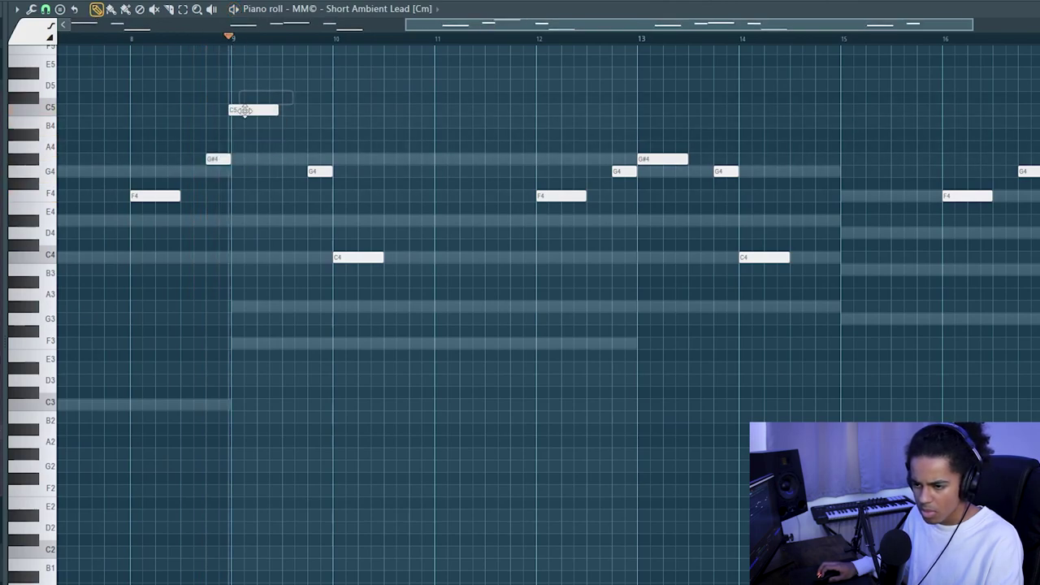
{"action": "key", "text": "space"}
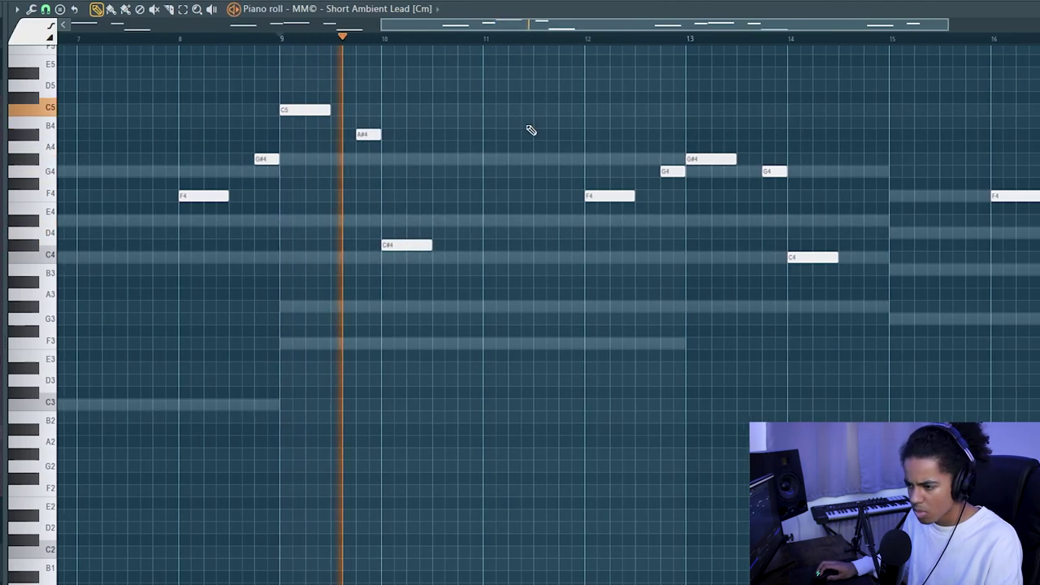
Raise the short pickup note before bar 13 to G#4 and play back from bar 9.
{"action": "left_click_drag", "start_coordinate": [591, 196], "coordinate": [607, 180]}
{"action": "key", "text": "space"}
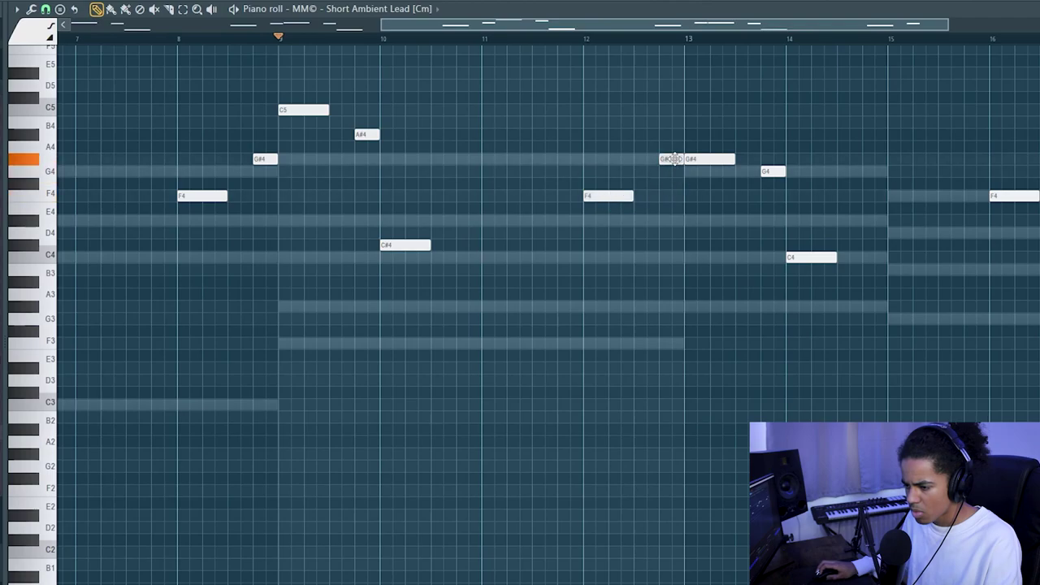
{"action": "key", "text": "space"}
{"action": "key", "text": "space"}
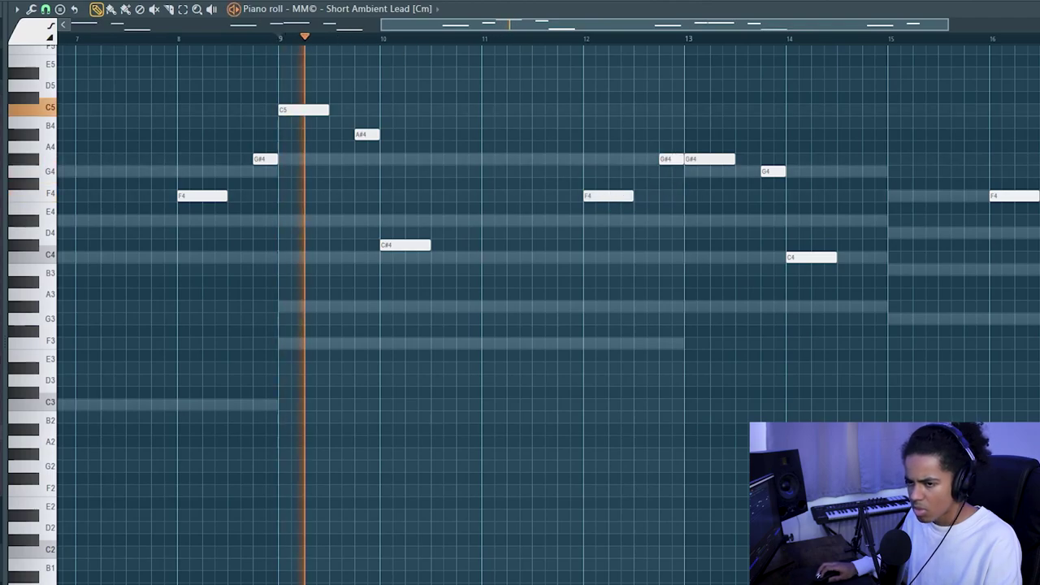
Raise the two bar 13 notes to C5 and A#4 and the bar 14 note to C#4, and play back from bar 13.
{"action": "scroll", "coordinate": [465, 60], "scroll_direction": "down", "scroll_amount": 3, "text": "ctrl"}
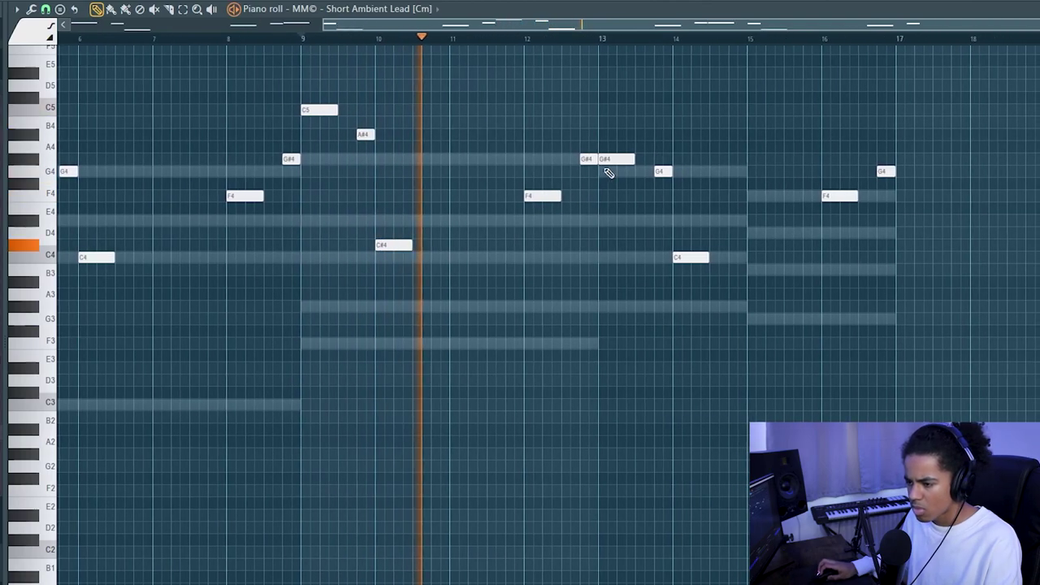
{"action": "left_click_drag", "start_coordinate": [609, 160], "coordinate": [612, 106]}
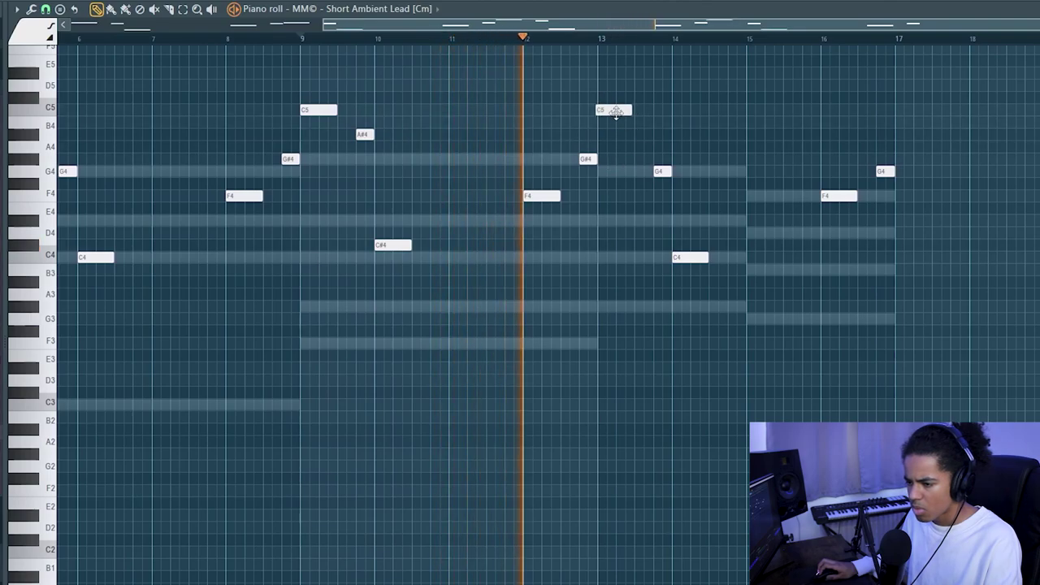
{"action": "left_click_drag", "start_coordinate": [664, 171], "coordinate": [663, 134]}
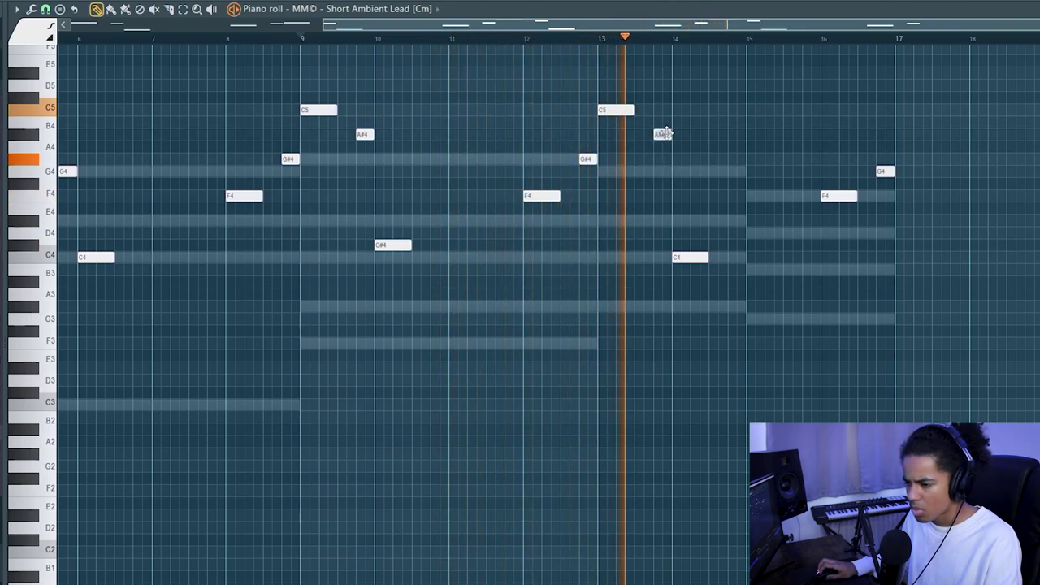
{"action": "left_click_drag", "start_coordinate": [686, 257], "coordinate": [686, 245]}
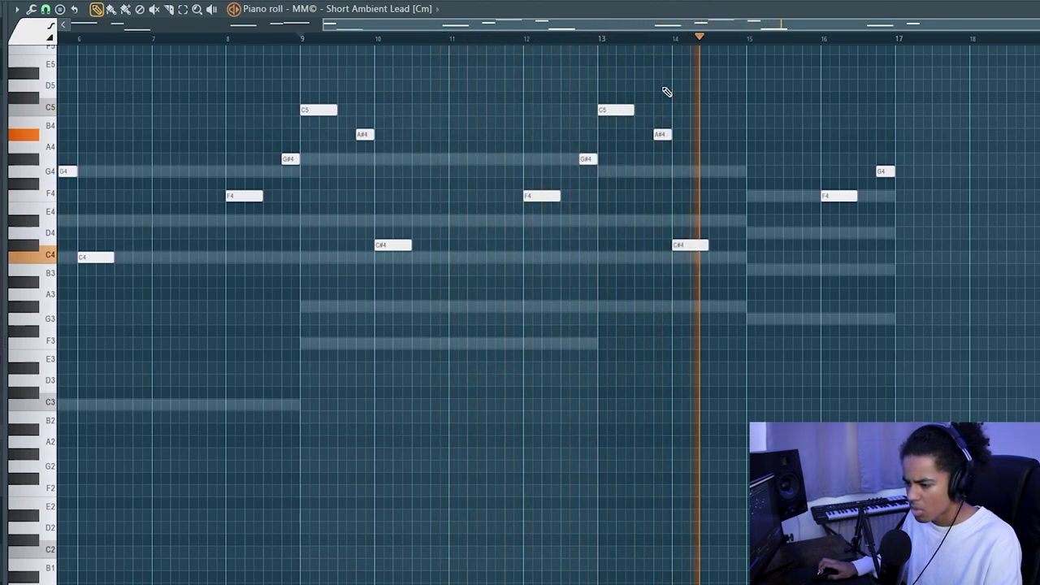
{"action": "left_click", "coordinate": [604, 39]}
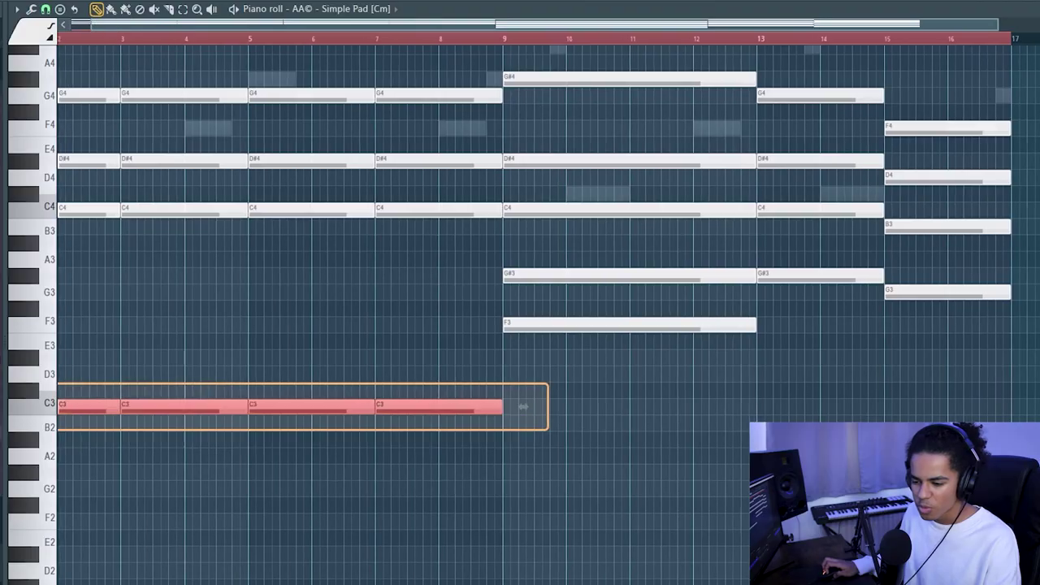
Select the pad's lowest notes: the four C3 notes in bars 1 to 8 and the F3 note in bars 9 to 12.
{"action": "left_click_drag", "start_coordinate": [548, 430], "coordinate": [548, 429]}
{"action": "scroll", "coordinate": [585, 406], "scroll_direction": "up", "scroll_amount": 1}
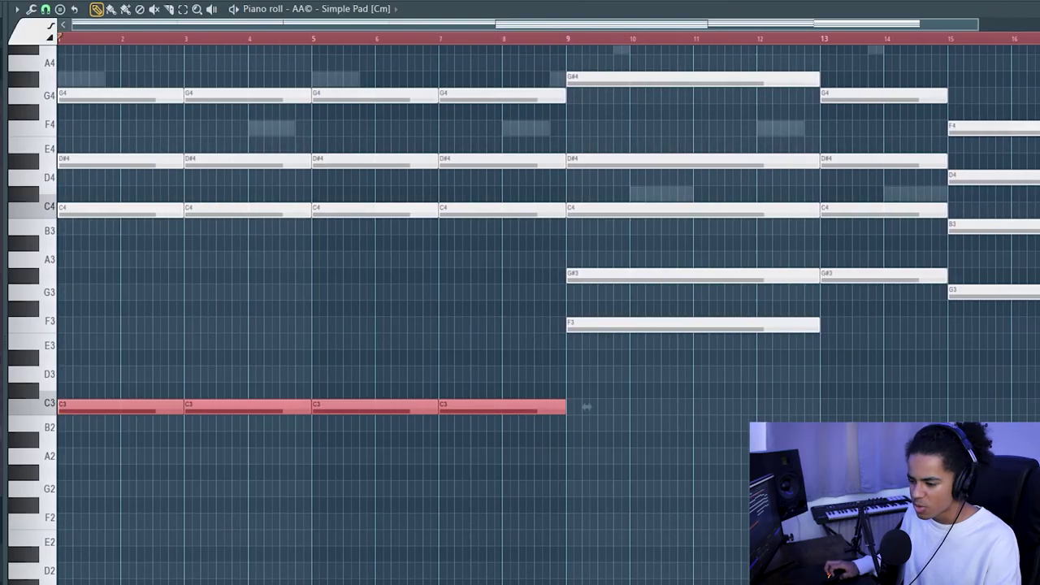
{"action": "left_click_drag", "start_coordinate": [849, 302], "coordinate": [772, 351]}
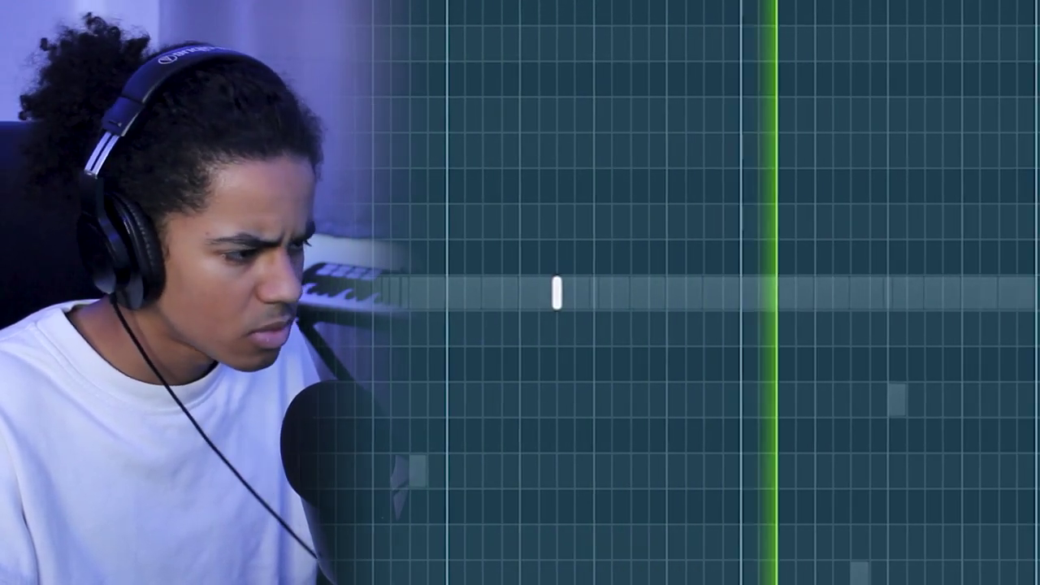
Duplicate the two-bar 808 phrase into bars 3 and 4, add a third C4 note late in bar 3, and play it back.
{"action": "key", "text": "ctrl+d"}
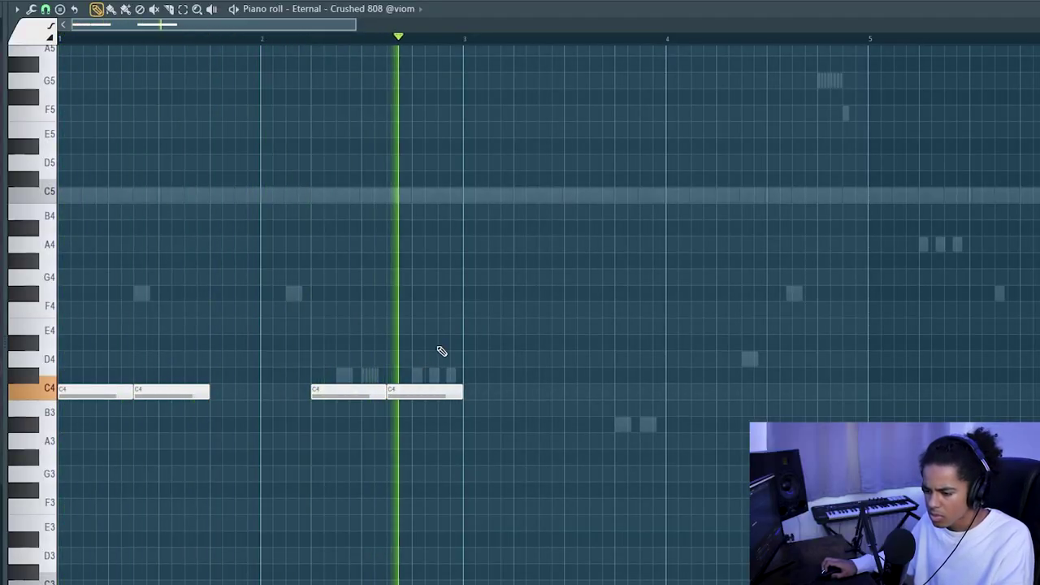
{"action": "key", "text": "ctrl+b"}
{"action": "scroll", "coordinate": [564, 40], "scroll_direction": "down", "scroll_amount": 2}
{"action": "key", "text": "space"}
{"action": "left_click", "coordinate": [443, 393]}
{"action": "key", "text": "space"}
{"action": "left_click", "coordinate": [363, 37]}
{"action": "scroll", "coordinate": [504, 42], "scroll_direction": "down", "scroll_amount": 2}
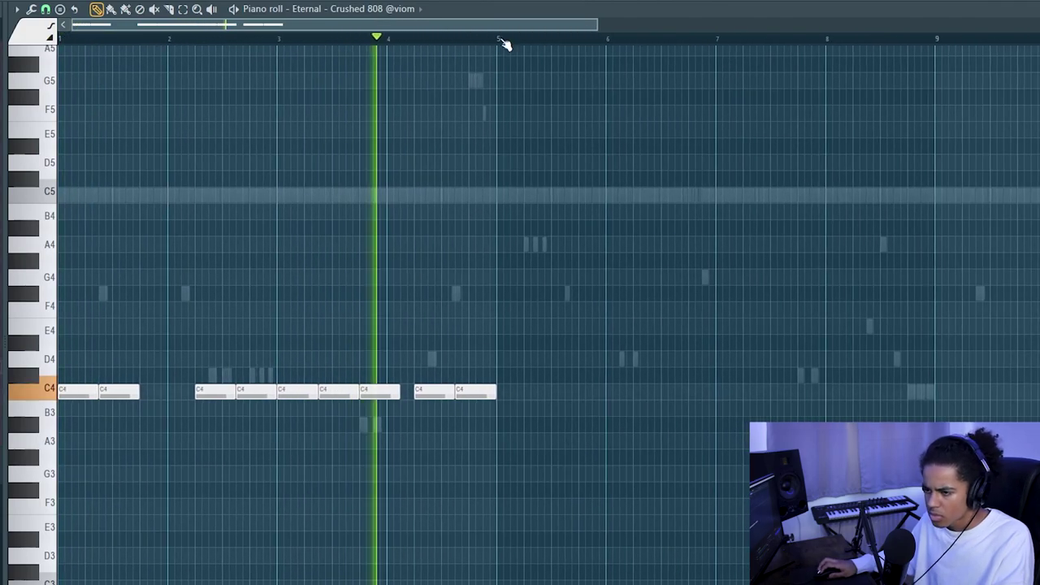
Duplicate the four-bar 808 phrase into bars 5 to 8 and raise the second bar 7 note an octave to C5.
{"action": "key", "text": "ctrl+b"}
{"action": "key", "text": "ctrl+d"}
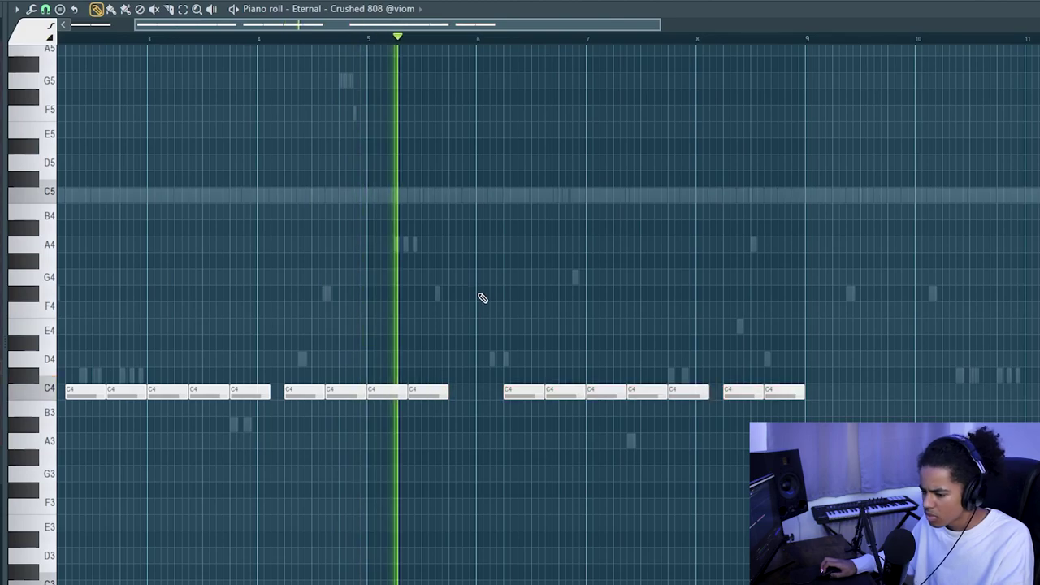
{"action": "left_click_drag", "start_coordinate": [641, 370], "coordinate": [661, 425]}
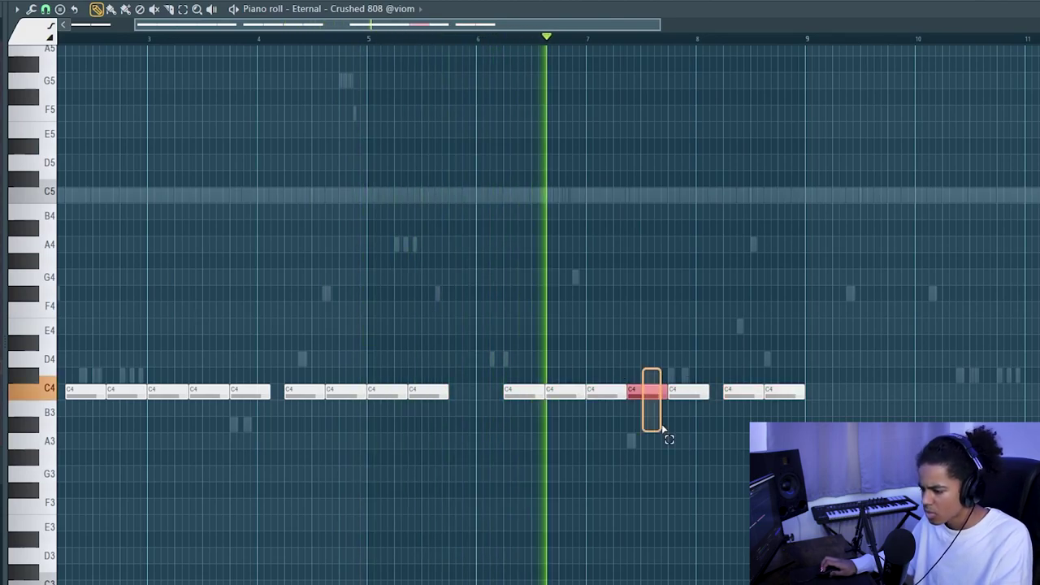
{"action": "key", "text": "ctrl+Up"}
{"action": "key", "text": "ctrl+d"}
{"action": "scroll", "coordinate": [711, 46], "scroll_direction": "down", "scroll_amount": 2}
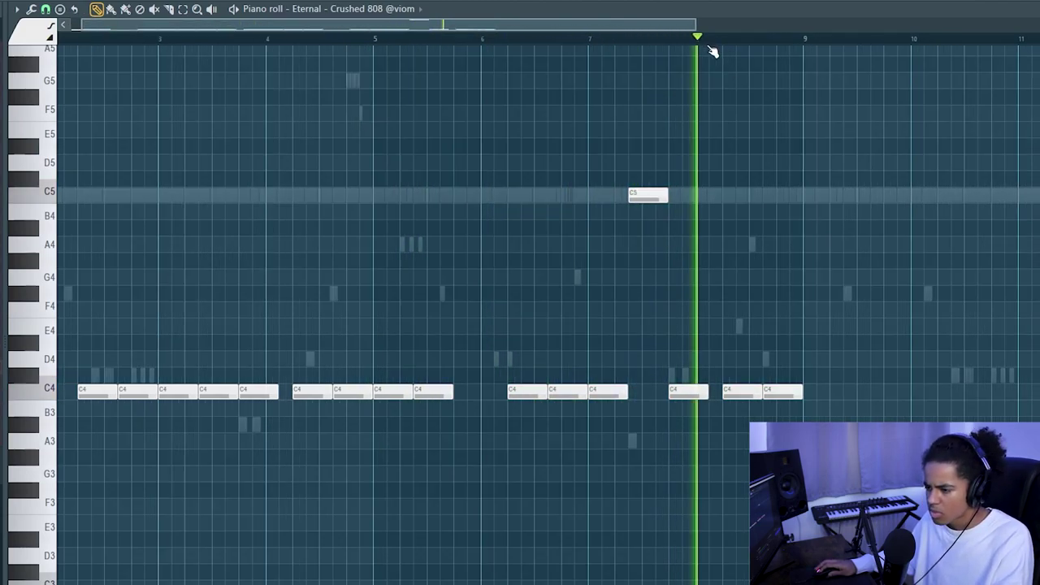
{"action": "scroll", "coordinate": [735, 49], "scroll_direction": "down", "scroll_amount": 1}
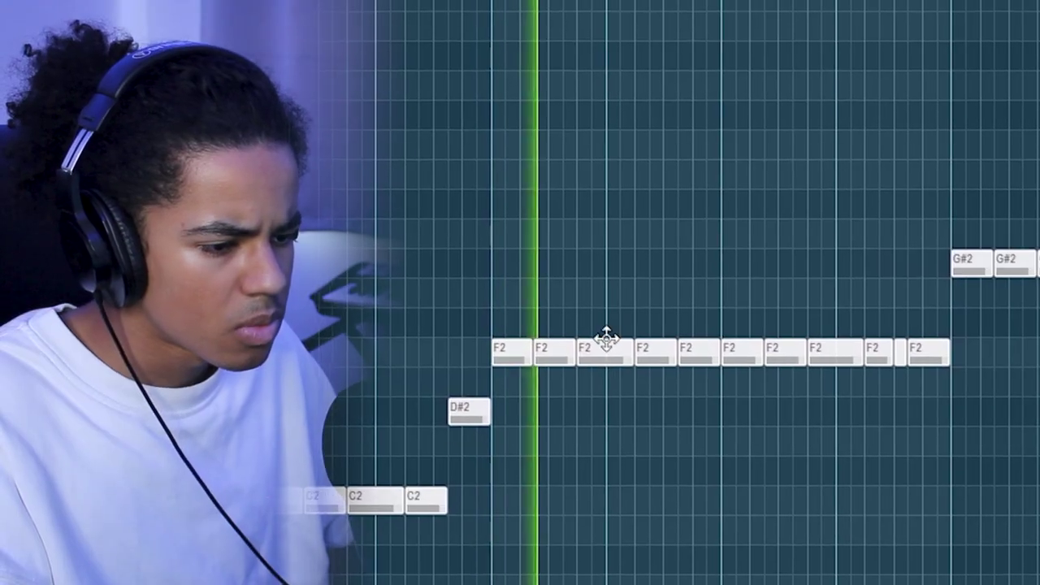